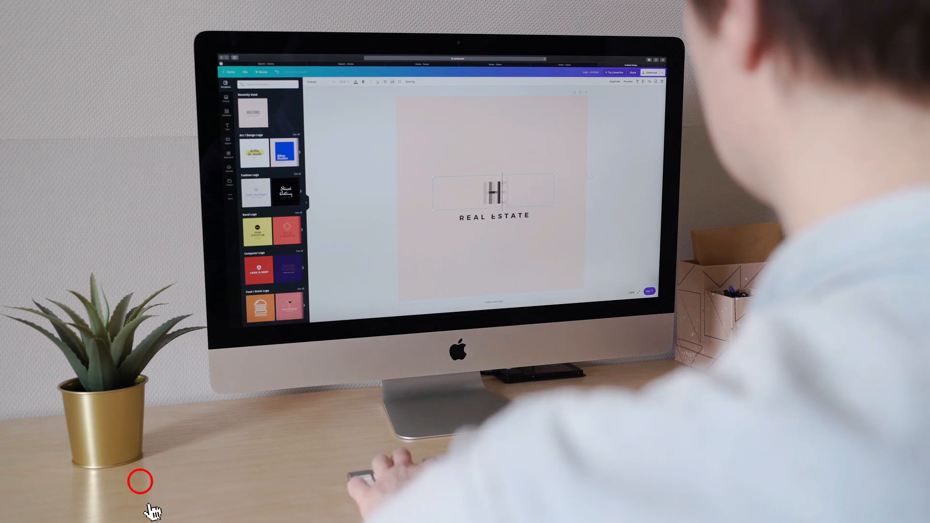
triple_click(494, 216)
type("RING SLINGS")
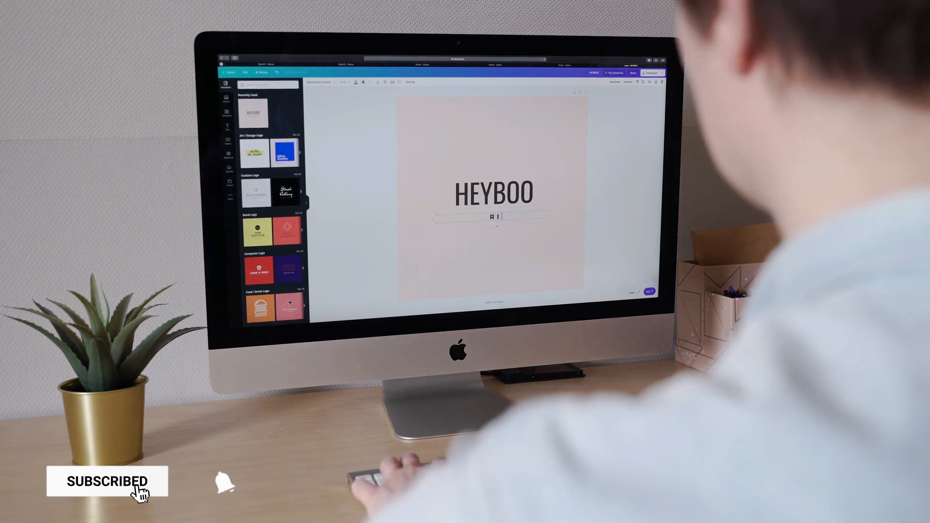
key("Escape")
left_click(308, 82)
left_click(286, 139)
left_click(265, 140)
left_click(265, 160)
left_click(276, 169)
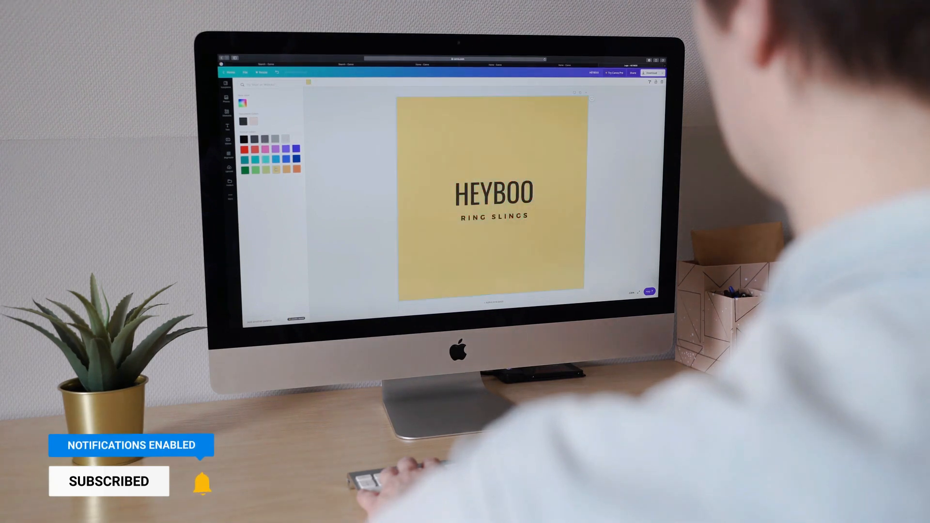
left_click(286, 170)
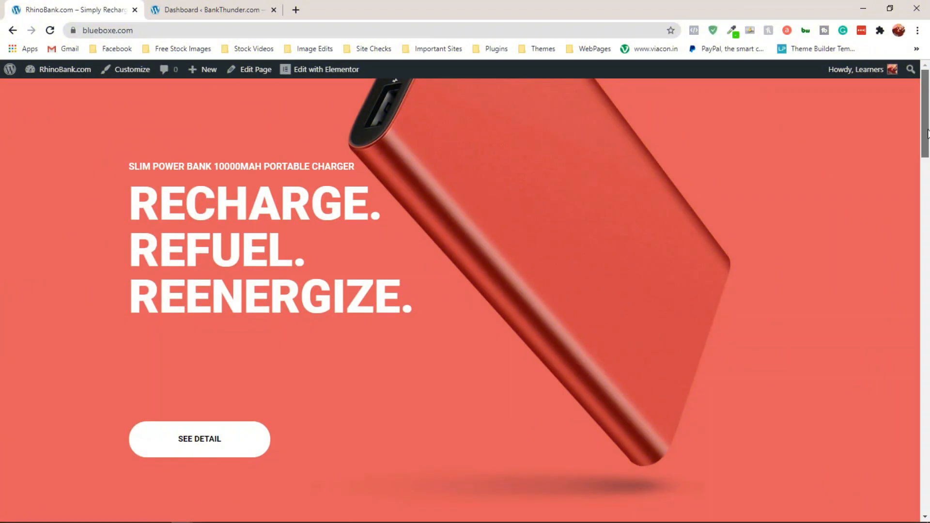
Go to the RhinoBank.com dashboard's list of all pages and open the Home page in Elementor.
mouse_move(926, 133)
left_mouse_down()
mouse_move(917, 320)
mouse_move(924, 504)
mouse_move(926, 133)
left_mouse_up()
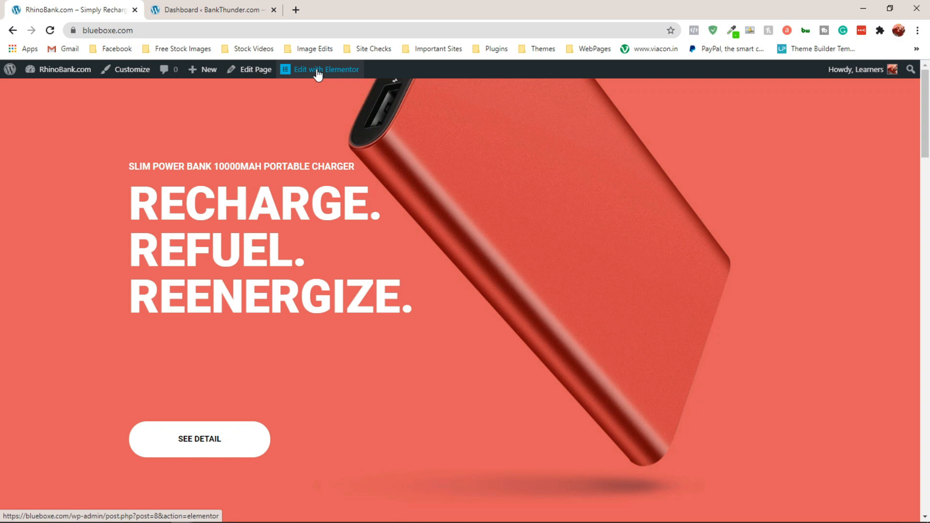
mouse_move(64, 73)
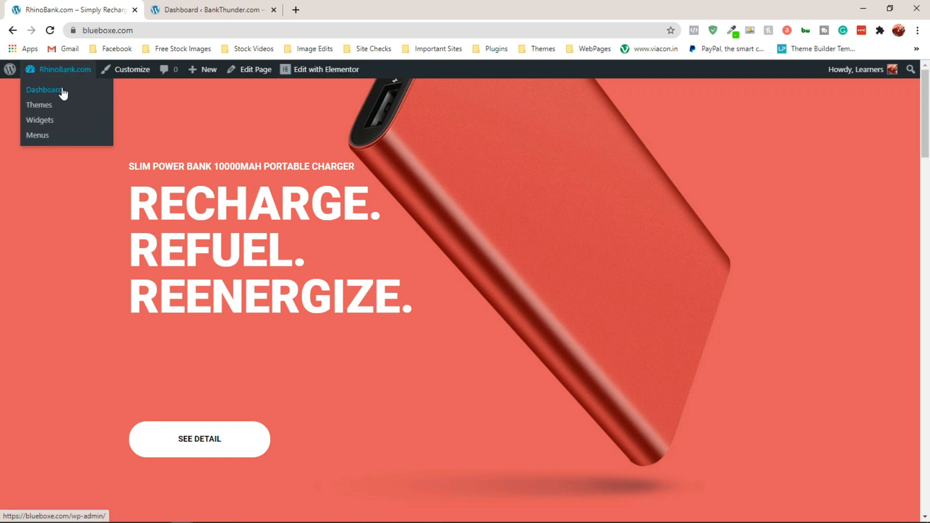
left_click(63, 92)
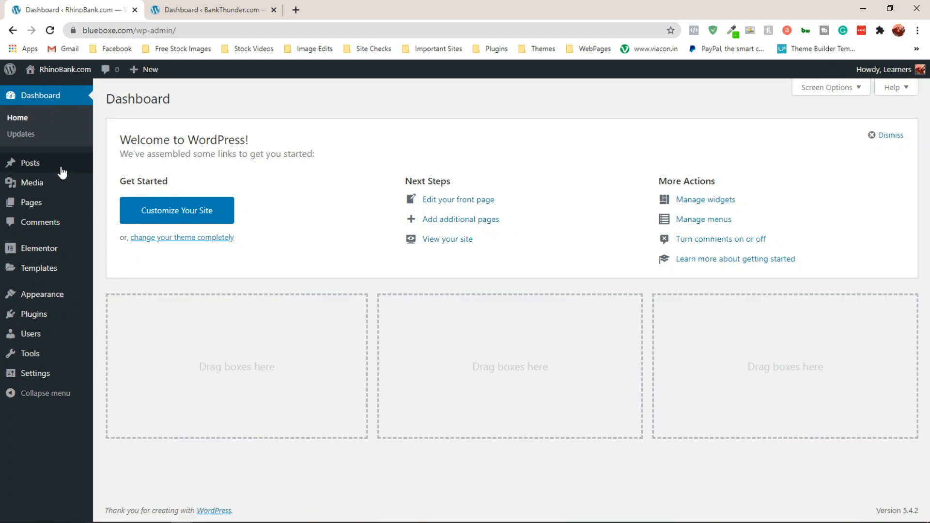
mouse_move(63, 202)
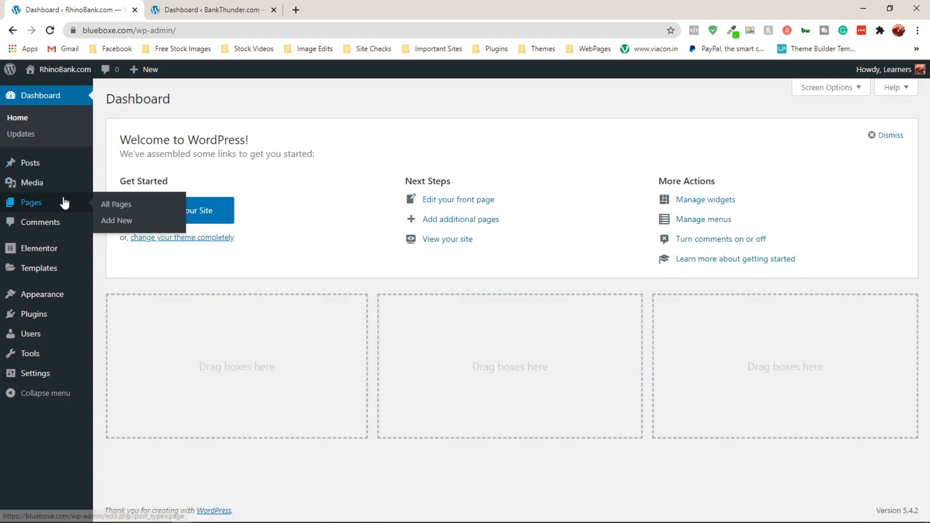
left_click(115, 208)
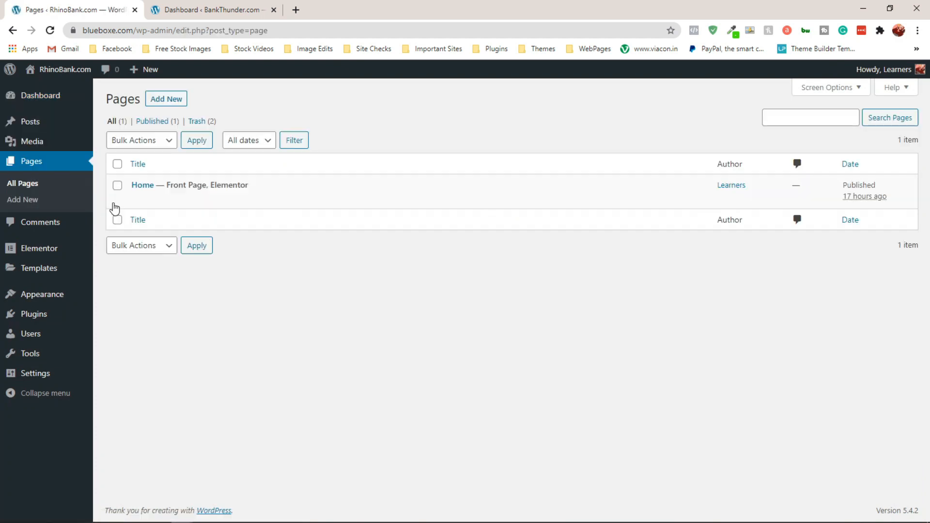
left_click(260, 206)
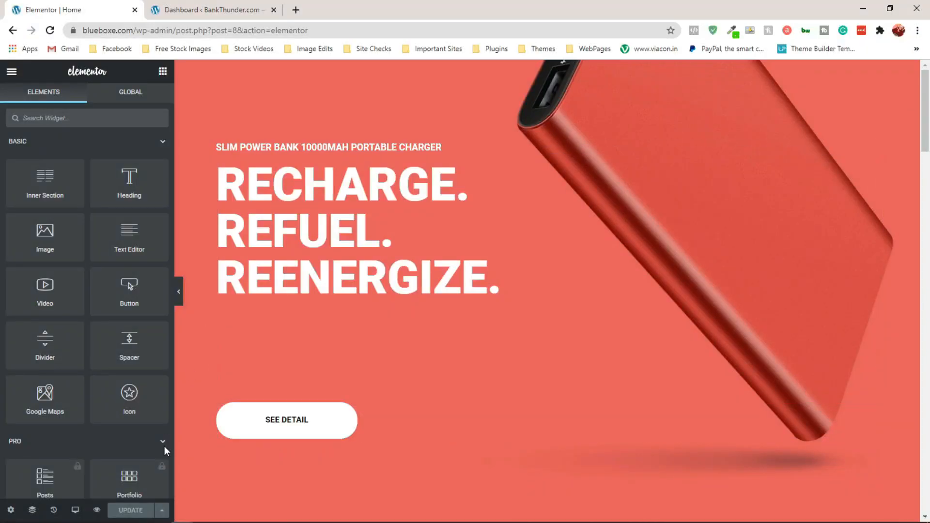
Save the whole page to the Elementor library as a template named "Homepage".
left_click(161, 510)
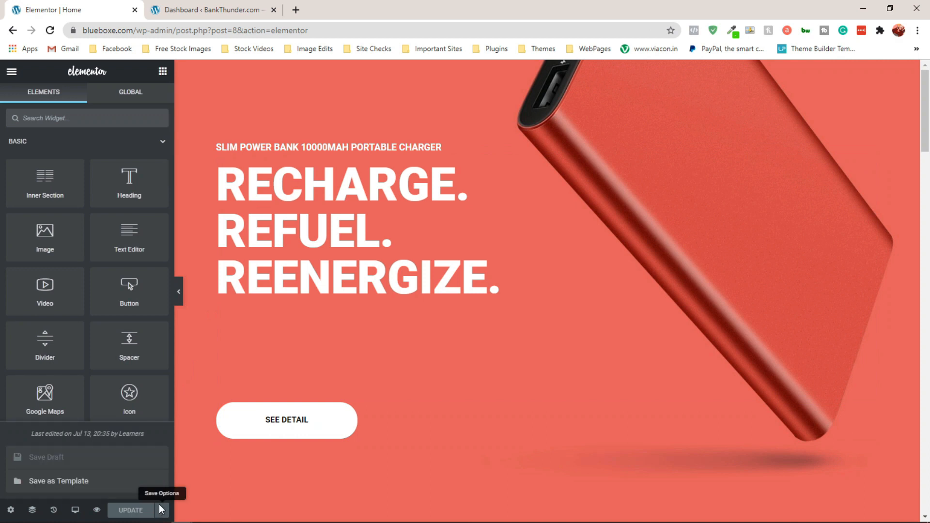
left_click(145, 482)
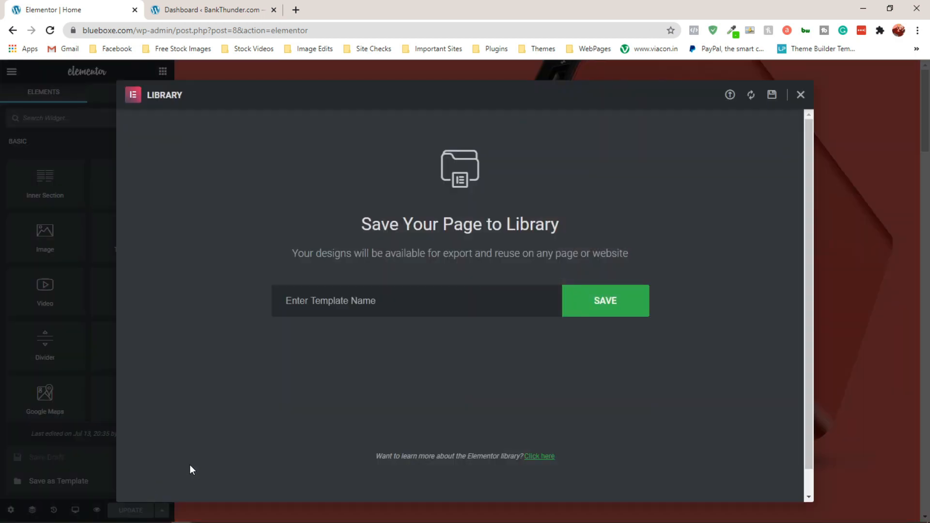
left_click(371, 303)
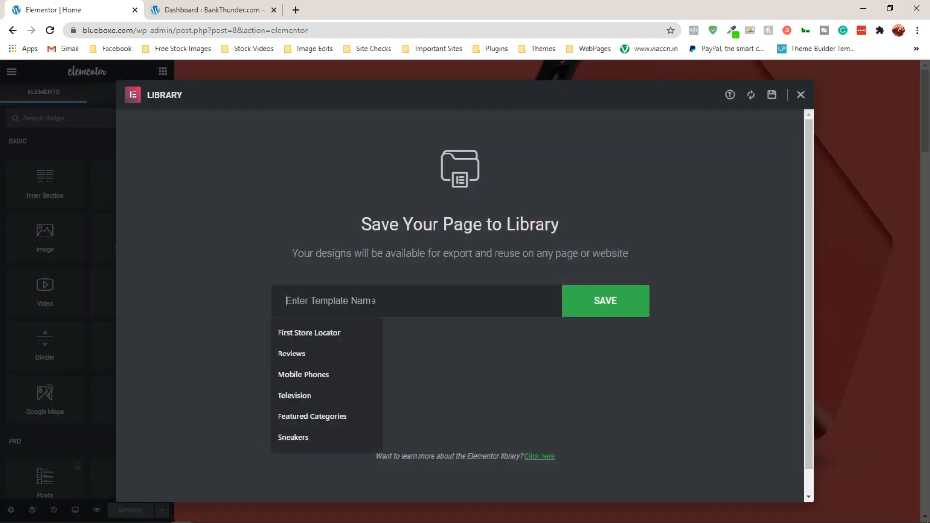
type("Homepage")
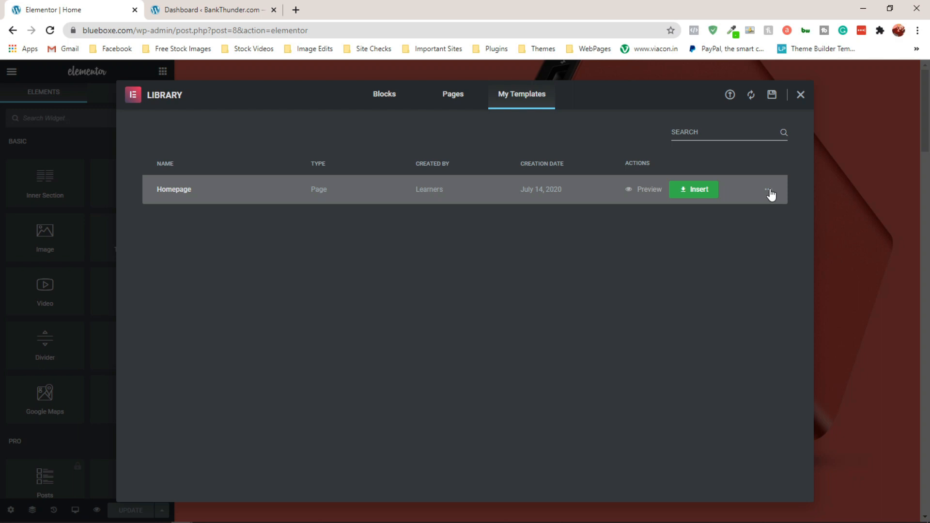
Export the Homepage template from the Elementor library as a JSON file and close the library.
left_click(769, 192)
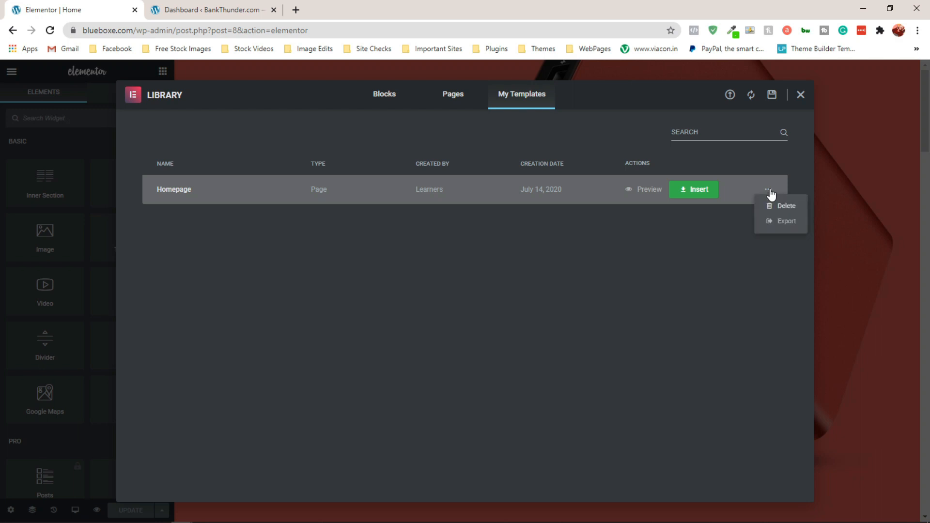
left_click(775, 223)
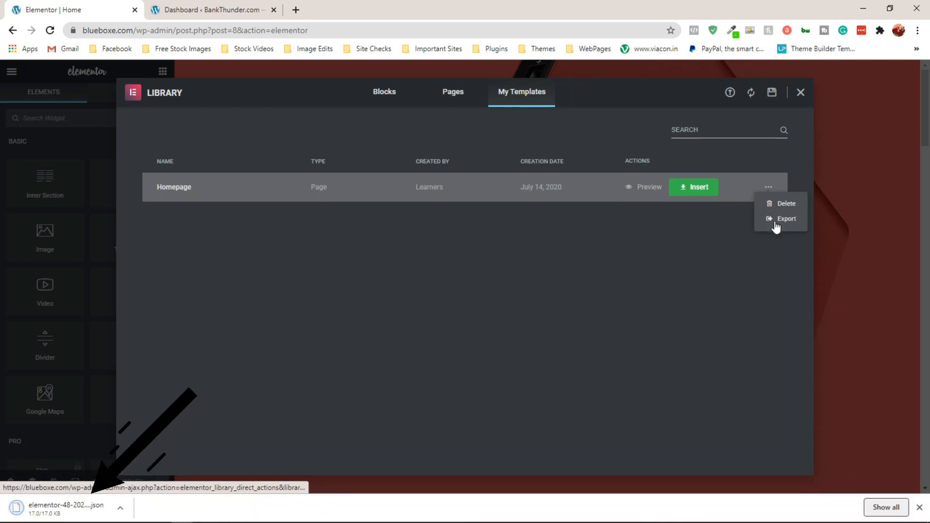
left_click(800, 92)
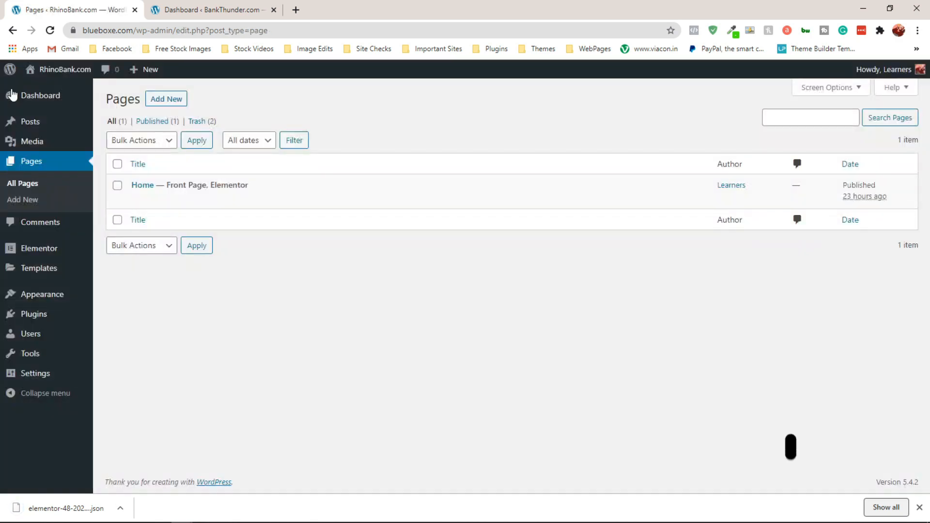
Export the Homepage template again from the Saved Templates list in the RhinoBank.com dashboard.
mouse_move(49, 280)
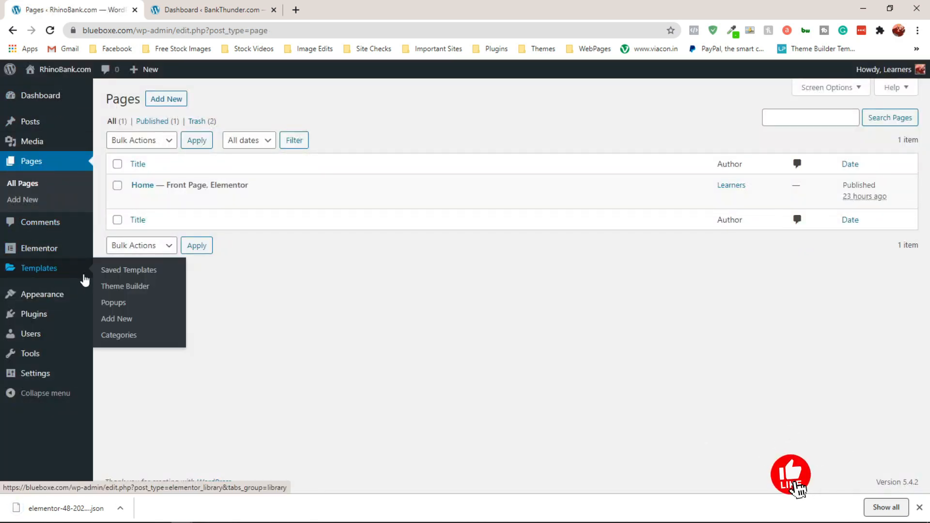
left_click(115, 274)
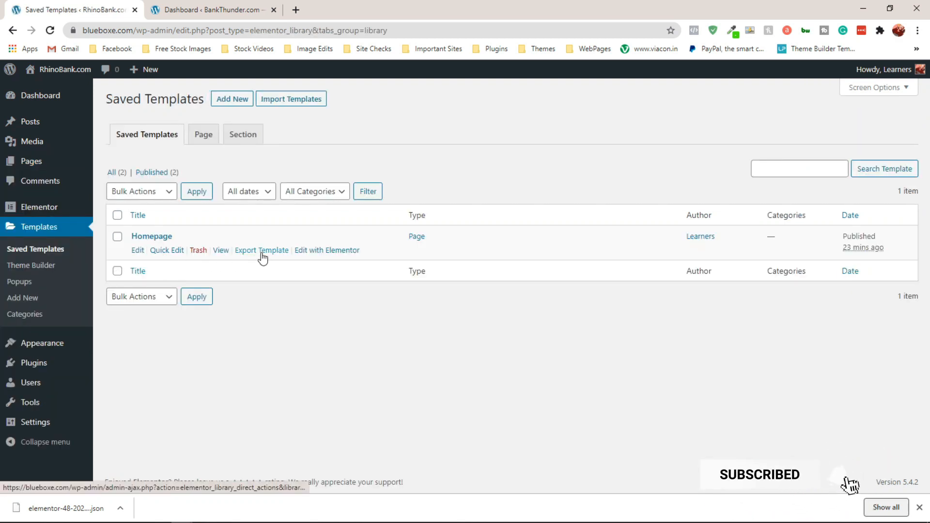
left_click(262, 251)
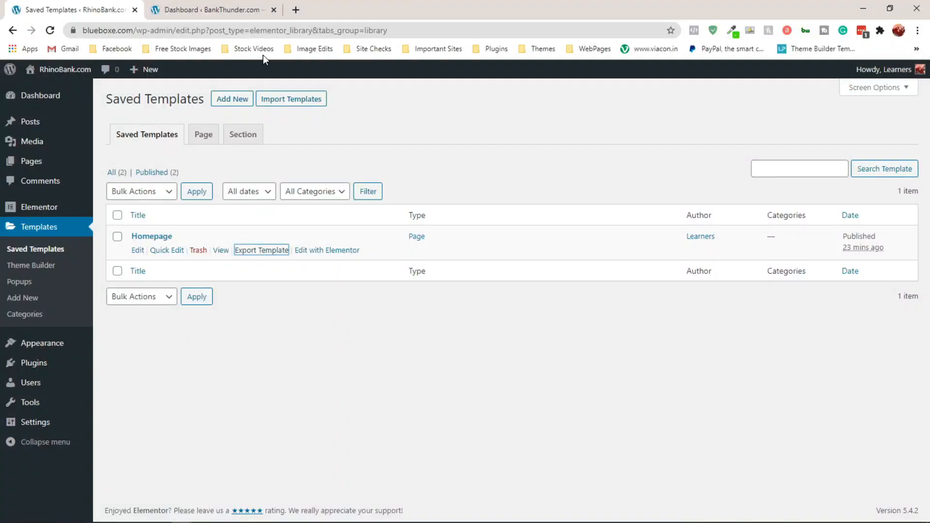
Switch to the BankThunder.com dashboard and import the exported Elementor JSON file from Downloads into its saved templates.
left_click(209, 10)
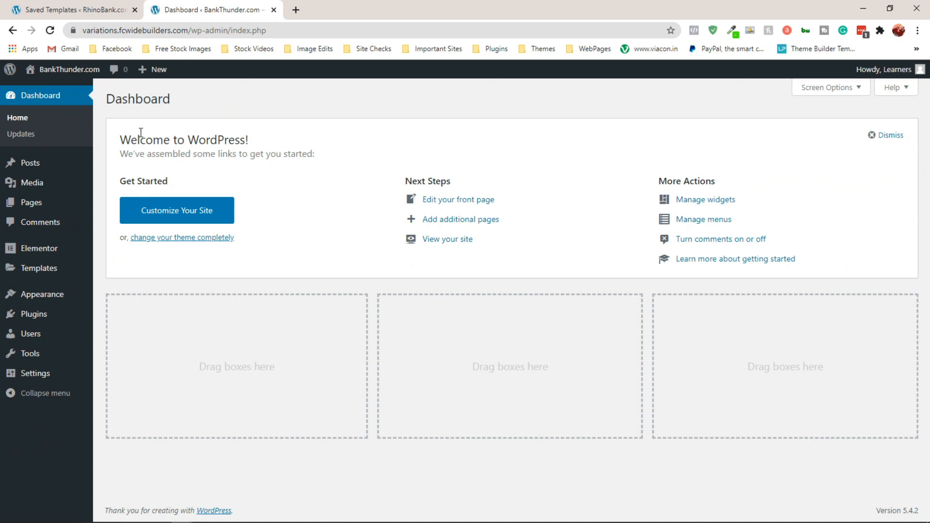
mouse_move(79, 274)
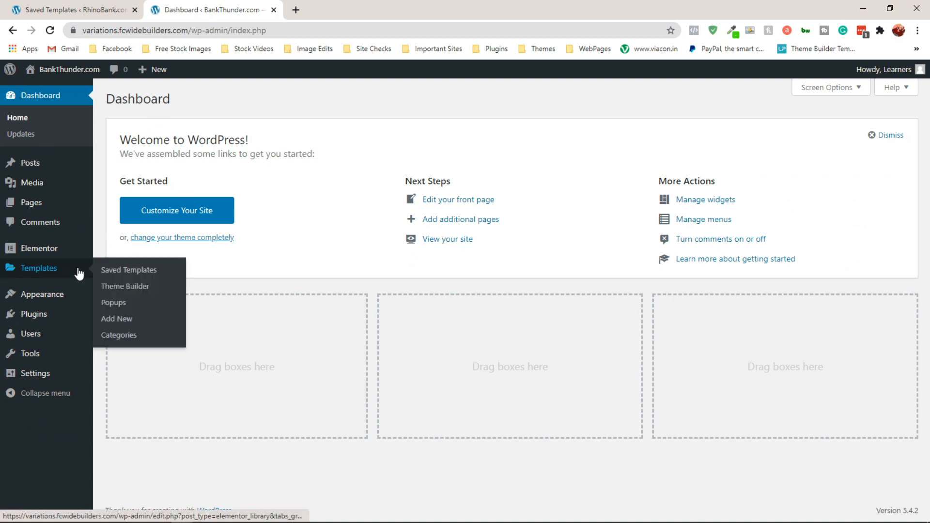
left_click(125, 276)
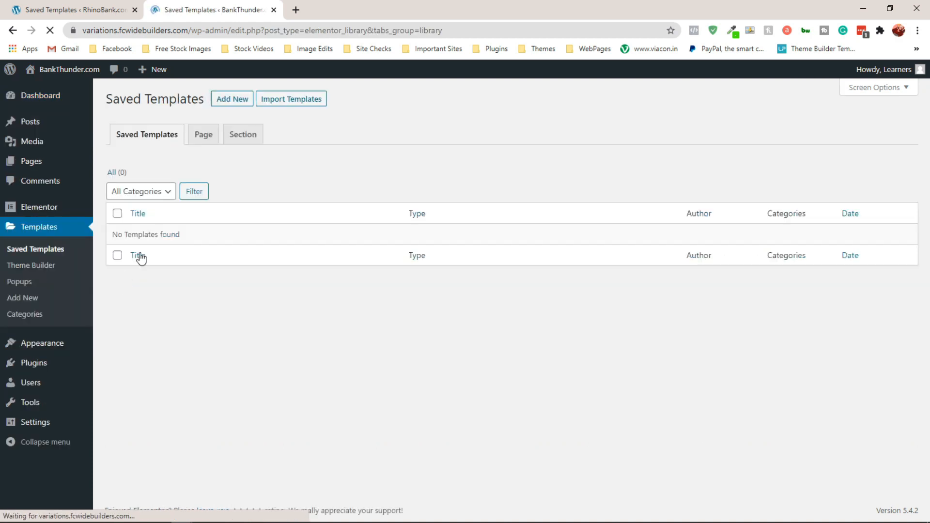
left_click(289, 99)
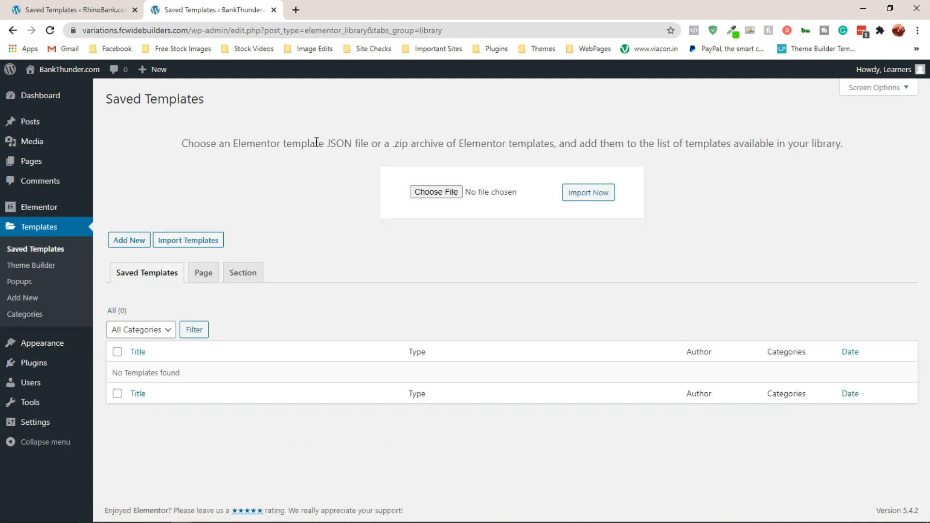
left_click(430, 193)
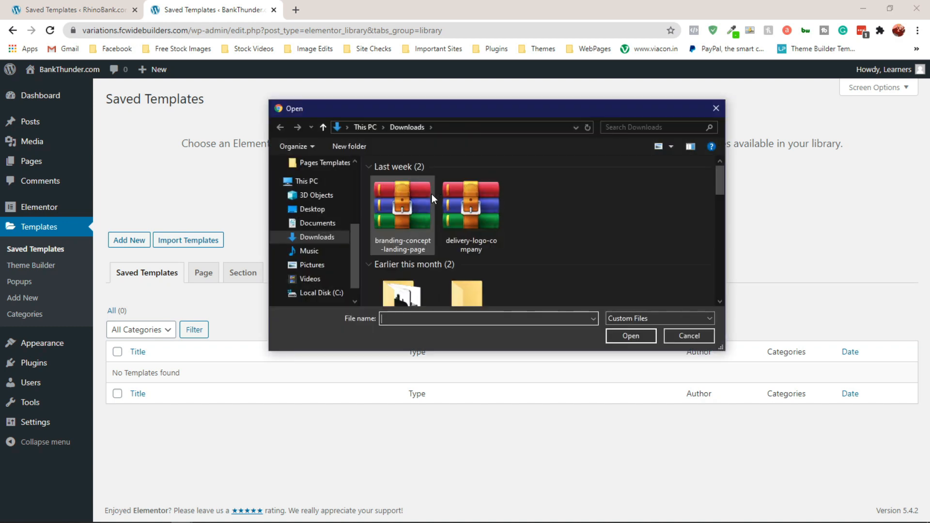
double_click(472, 214)
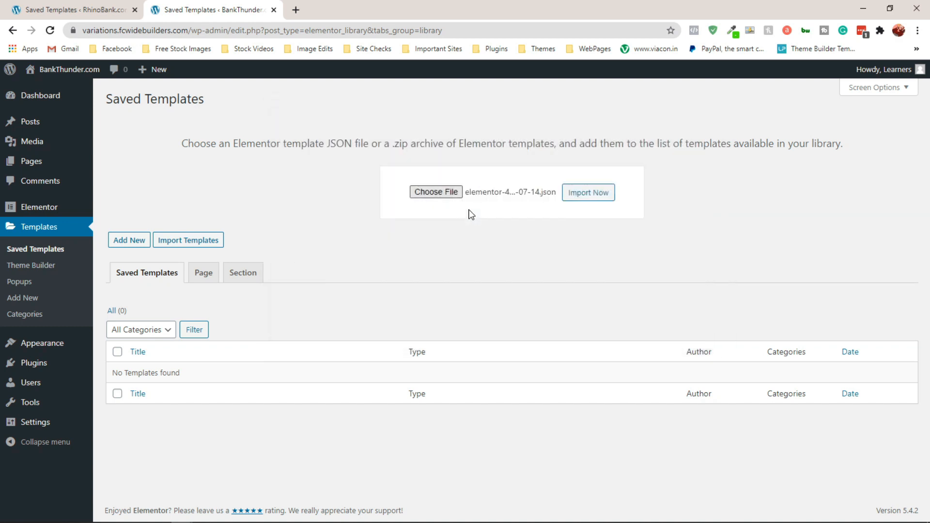
left_click(595, 199)
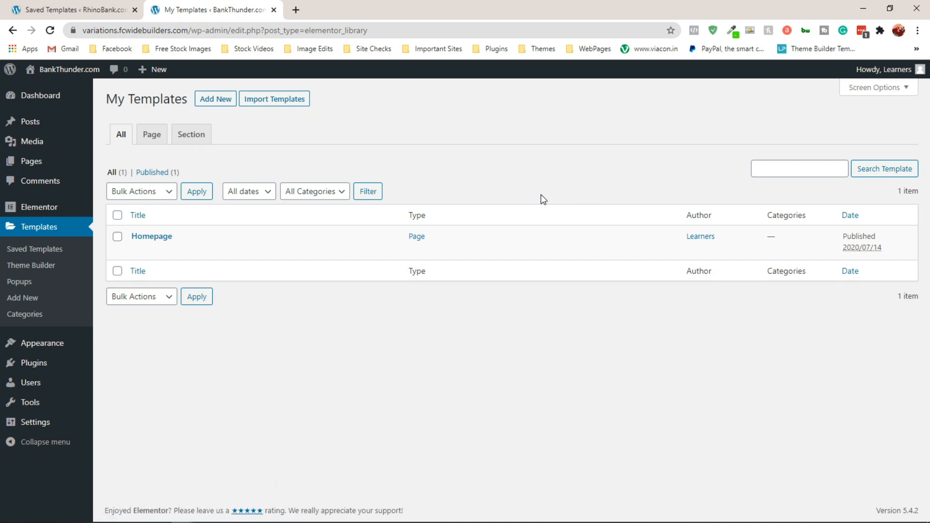
Add a new page titled "Homepage" and open it in the Elementor editor.
mouse_move(68, 166)
left_click(118, 180)
type("Homepage")
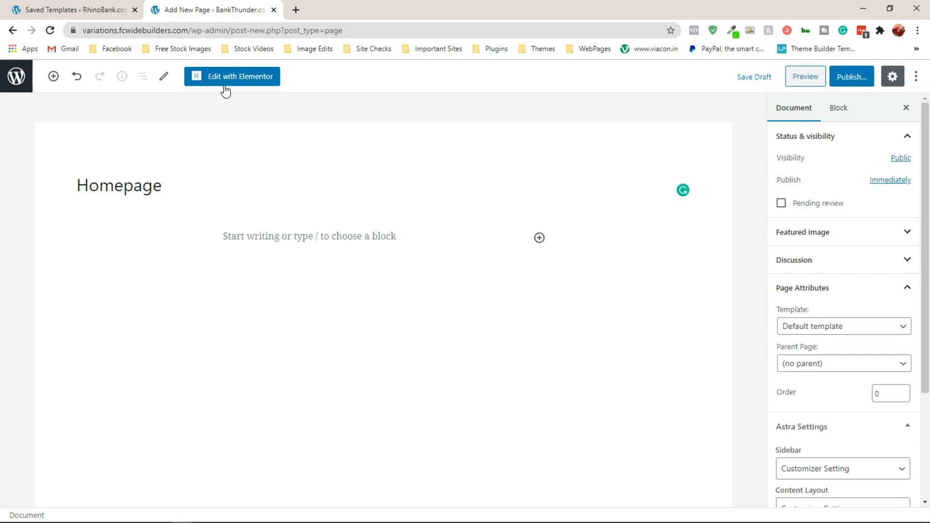
left_click(225, 80)
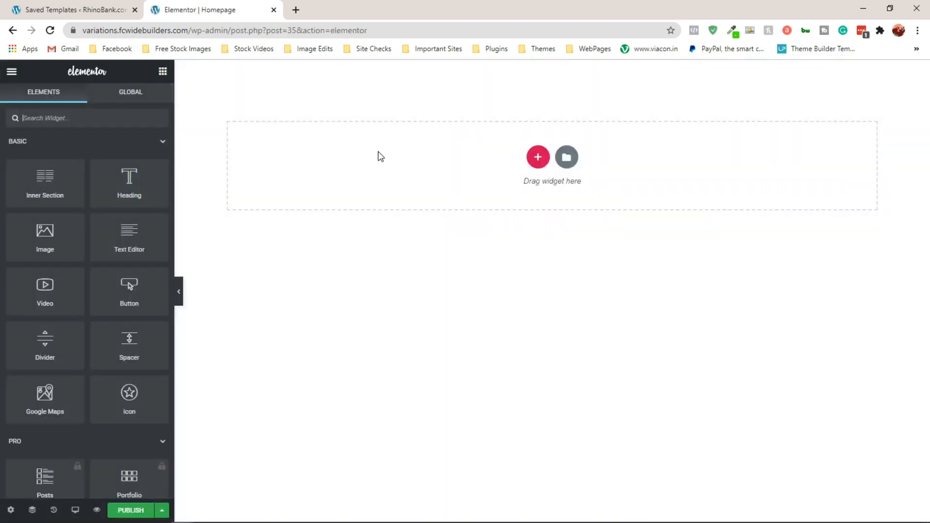
Insert the Homepage template from My Templates into the empty page and look over the inserted design.
left_click(566, 158)
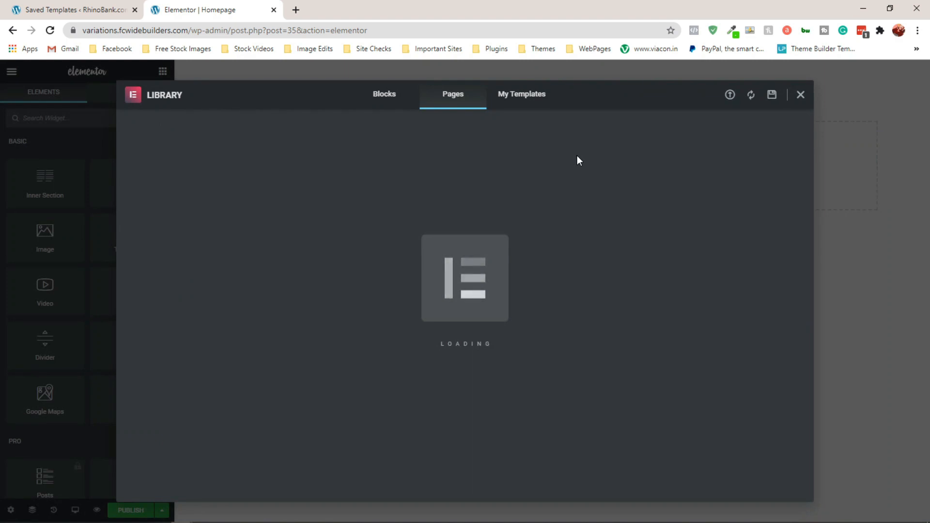
left_click(515, 96)
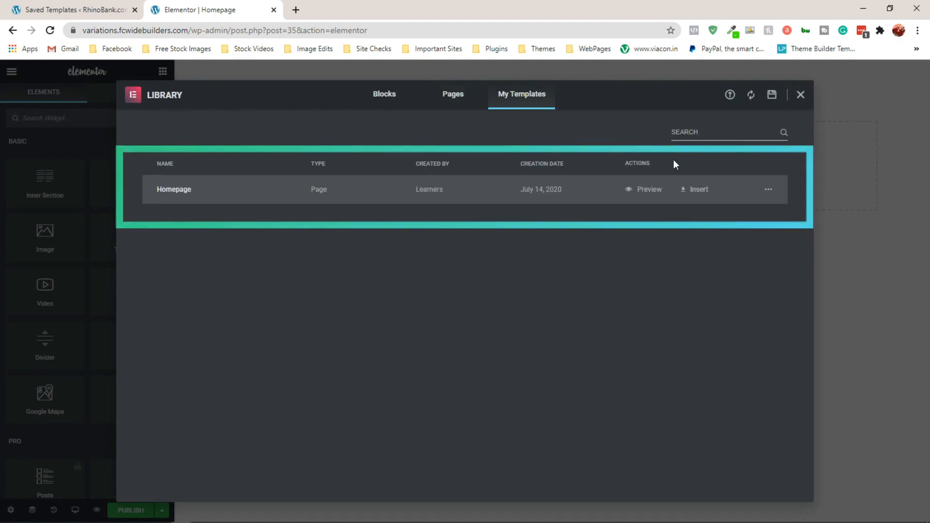
left_click(693, 189)
left_click_drag(926, 123, 909, 110)
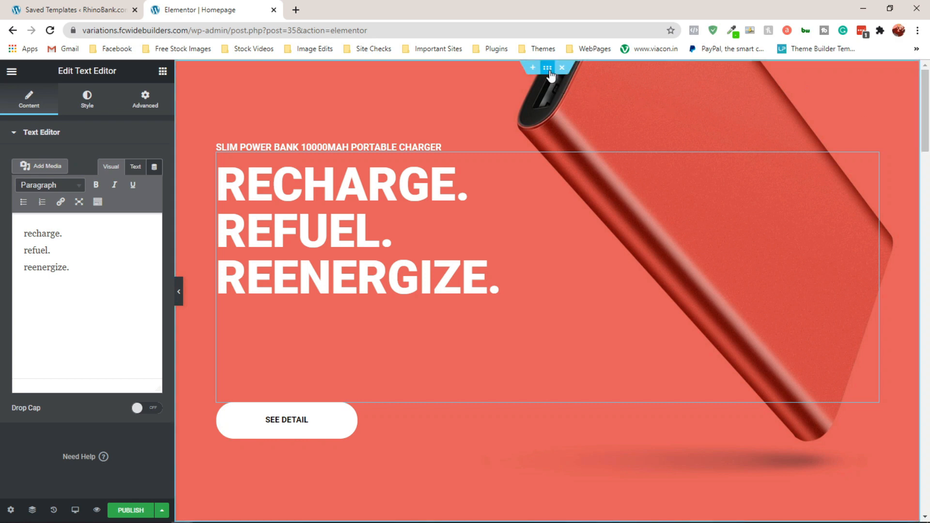
Save the power bank hero section to the library as a section template named "First Section".
right_click(550, 73)
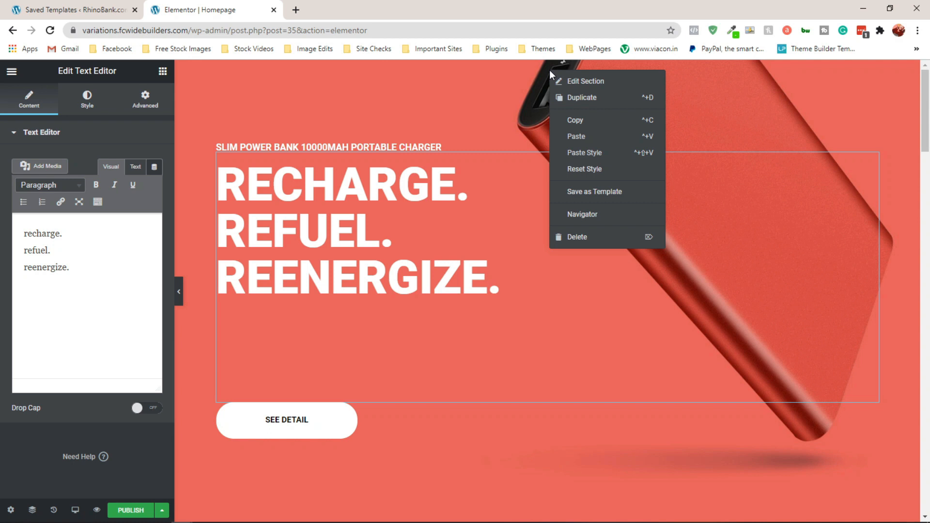
left_click(602, 193)
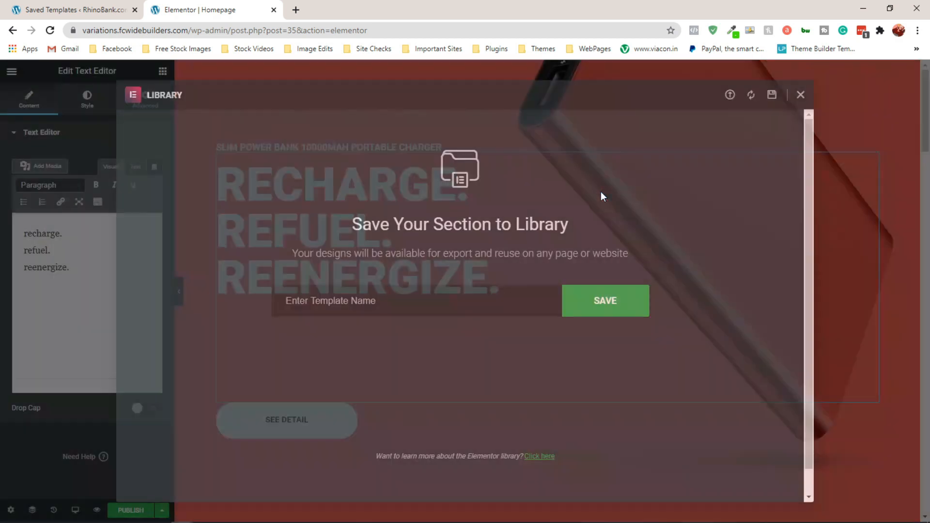
left_click(448, 310)
type("First Section")
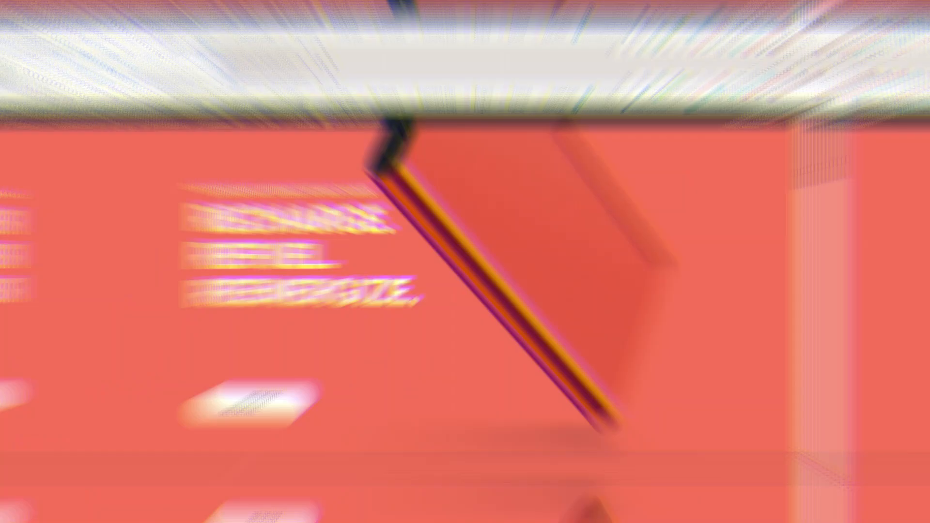